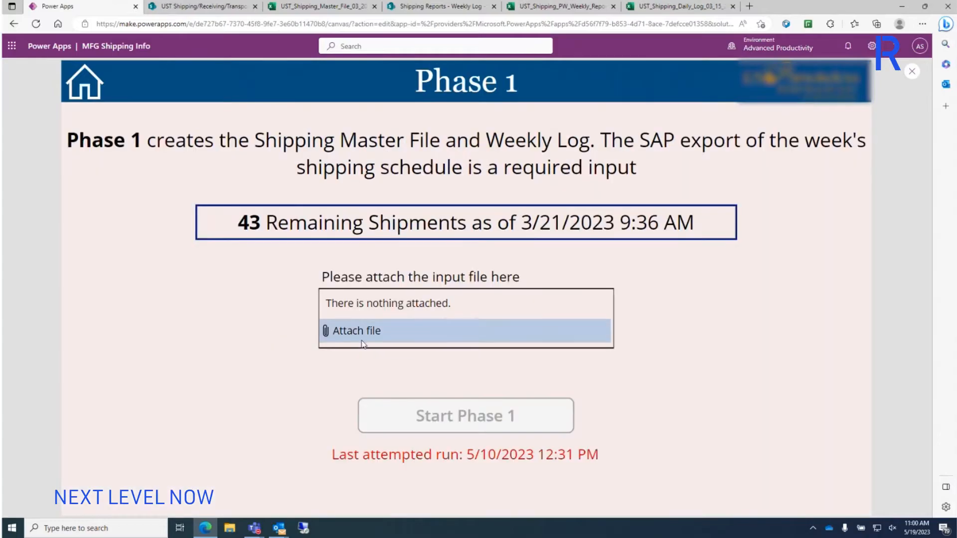
# Attach FinishedGoodsReasonCodes.xlsx, start Phase 1 and confirm, then go to the shipping automation document library.
pyautogui.doubleClick(146, 84)
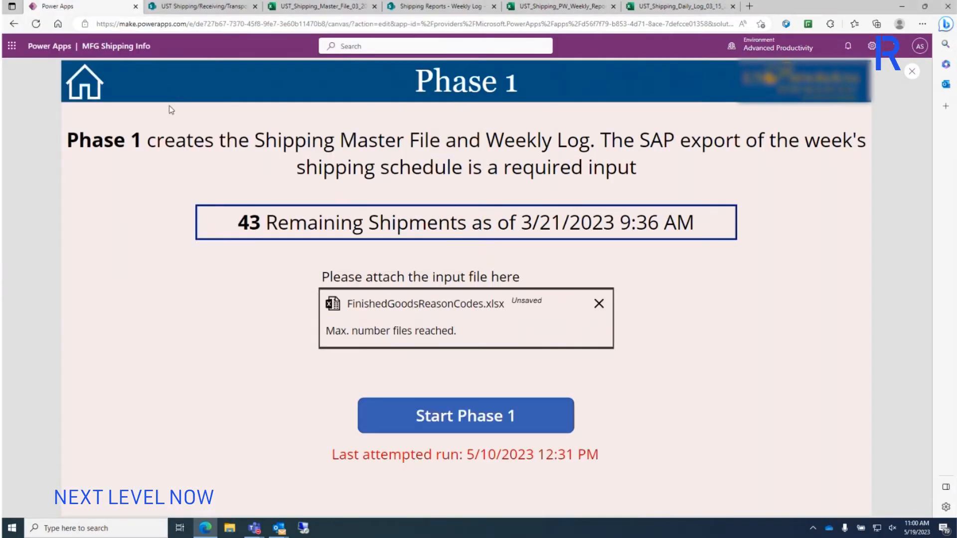
pyautogui.click(465, 416)
pyautogui.click(366, 372)
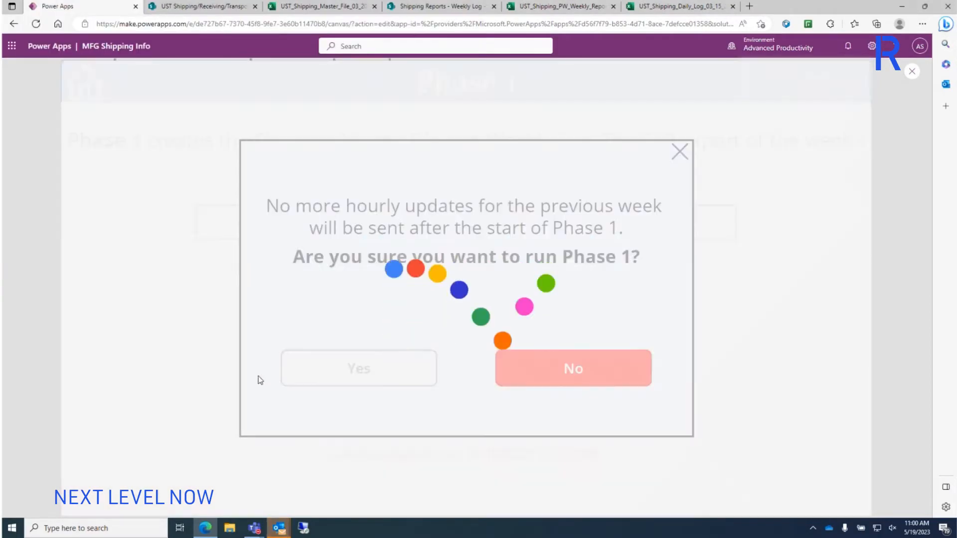
pyautogui.click(472, 306)
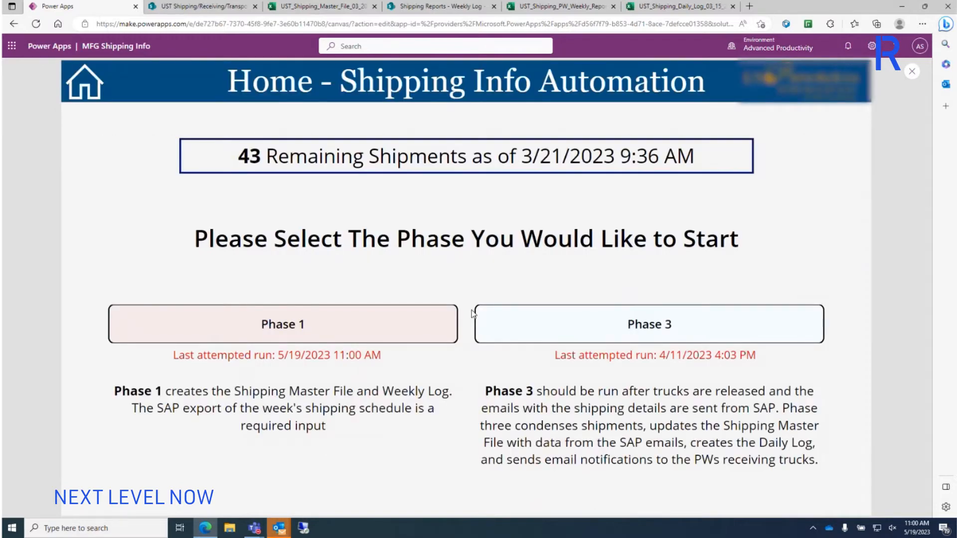
pyautogui.click(202, 6)
# Enter the Shipping Master File folder and open the UST Shipping Master File workbook for week 04/10/23.
pyautogui.click(294, 149)
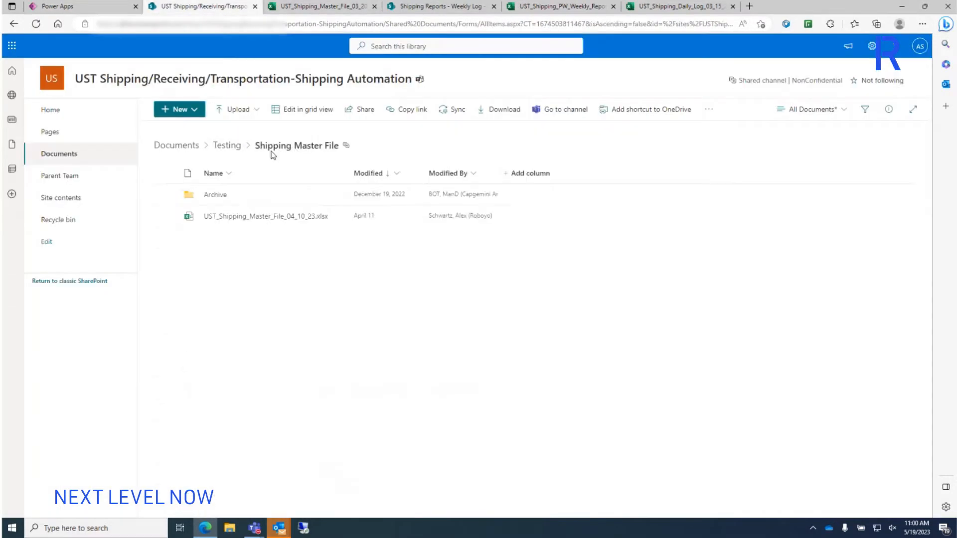
pyautogui.click(247, 220)
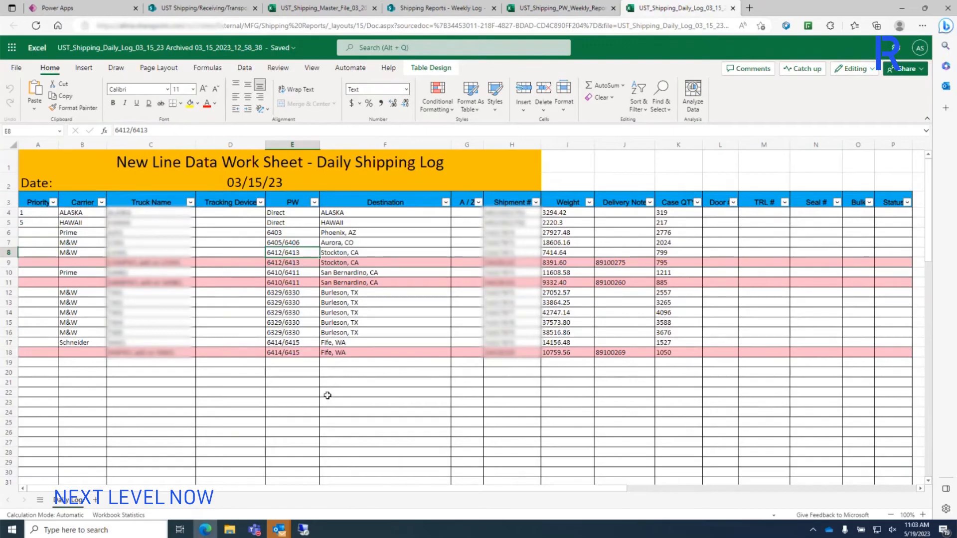
# View the Weekly PW Shipment Log, then inspect the Phoenix, AZ row 8 in the Master File, selecting trailer 232309.
pyautogui.click(560, 8)
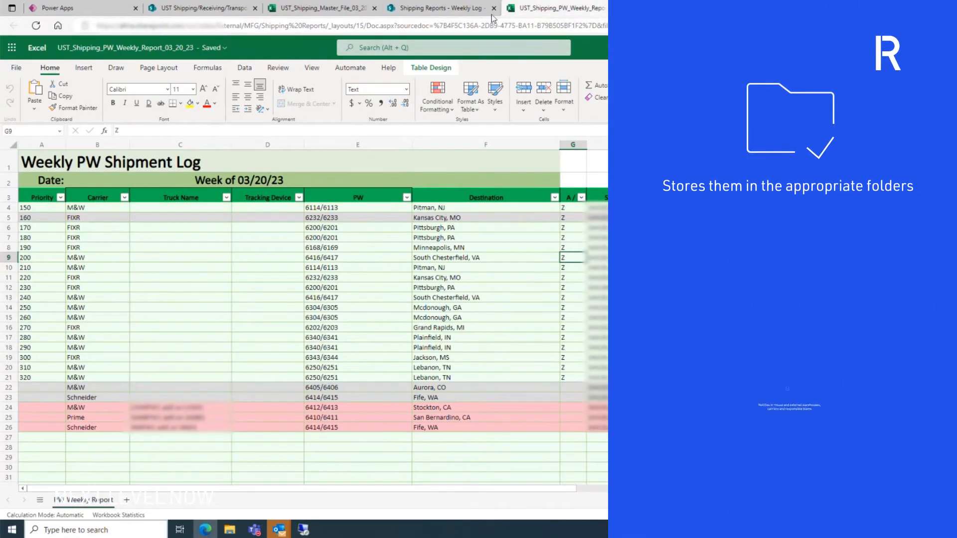
pyautogui.click(321, 8)
pyautogui.click(494, 238)
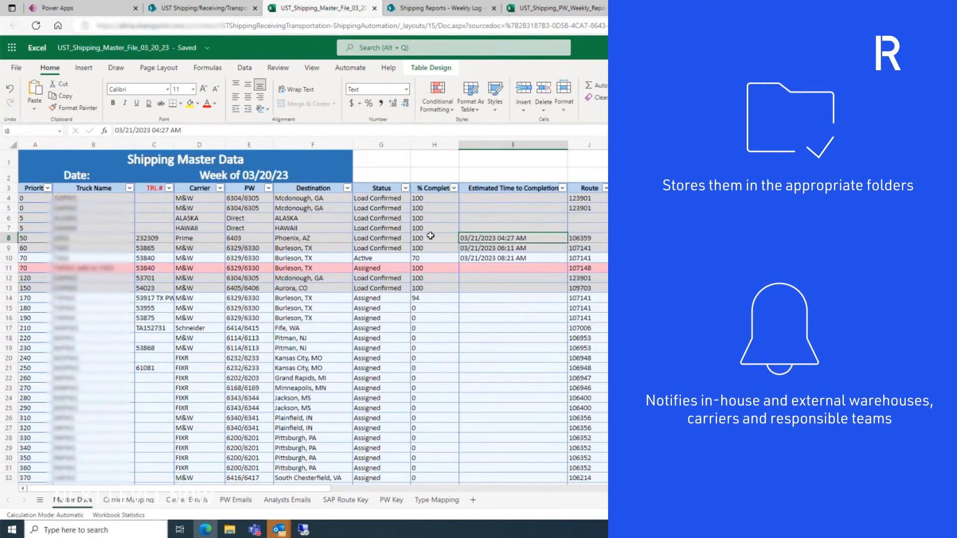
pyautogui.click(430, 237)
pyautogui.click(359, 238)
pyautogui.click(150, 238)
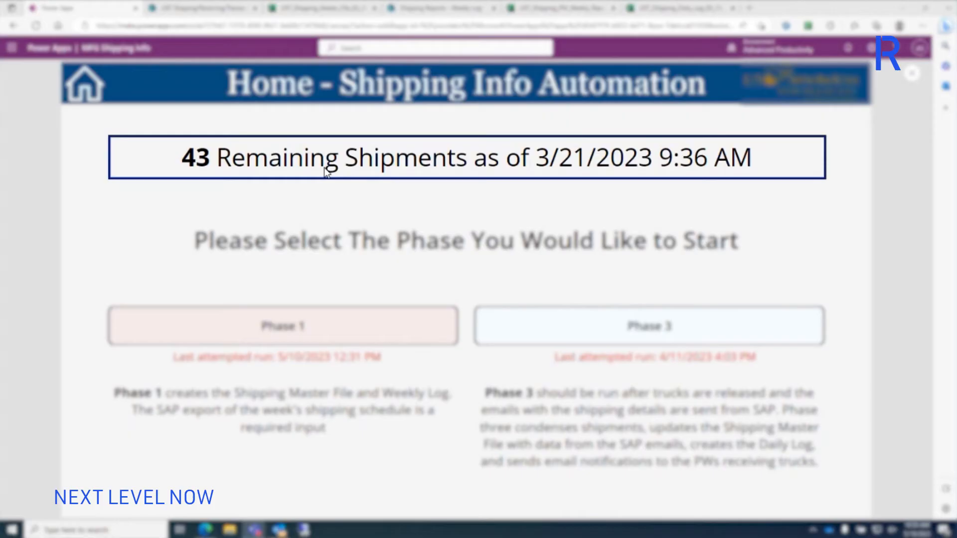
pyautogui.click(265, 335)
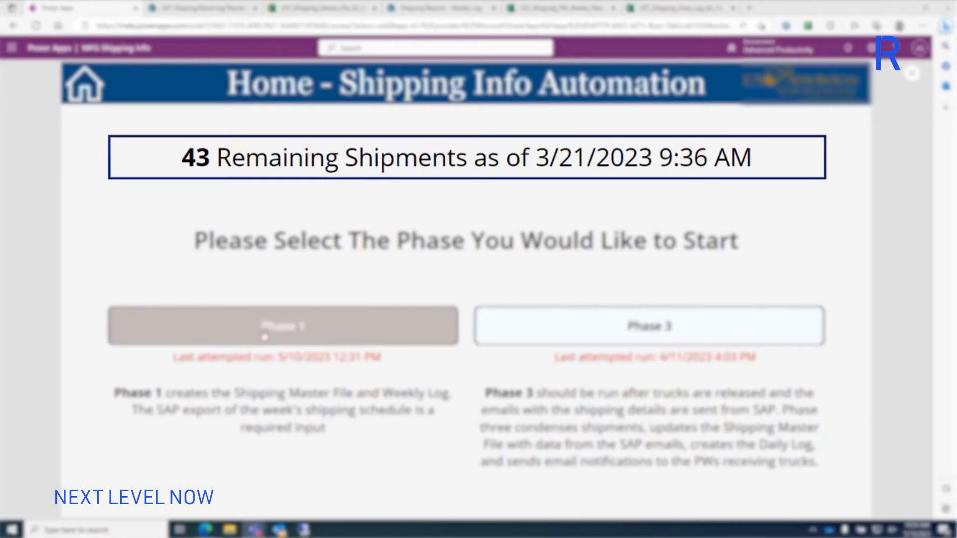